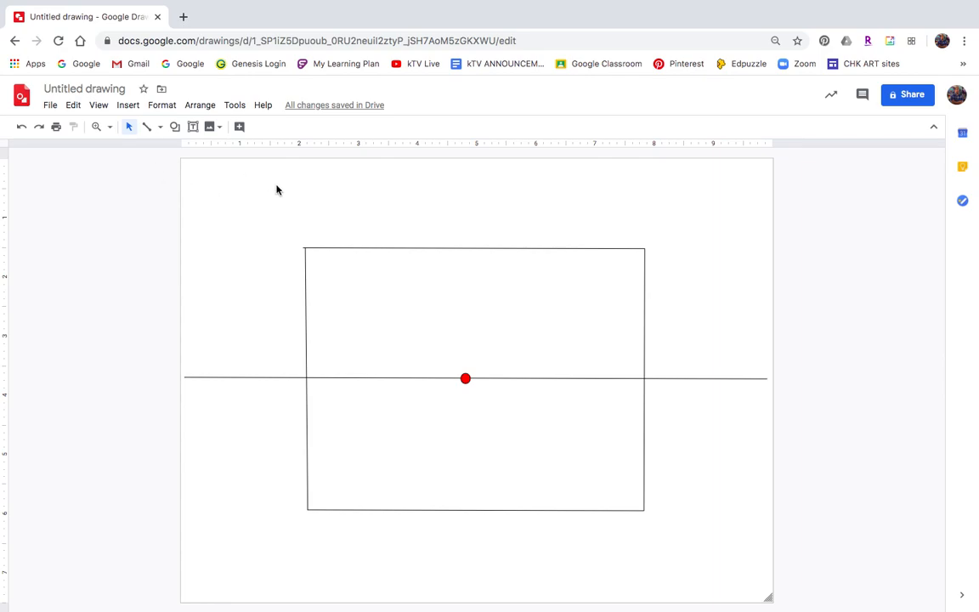
Switch to the Line tool to draw straight lines from the vanishing point.
left_click(153, 132)
Draw four lines from the vanishing point through the back-wall corners, plus a right-wall vertical edge.
left_click_drag(465, 378, 192, 603)
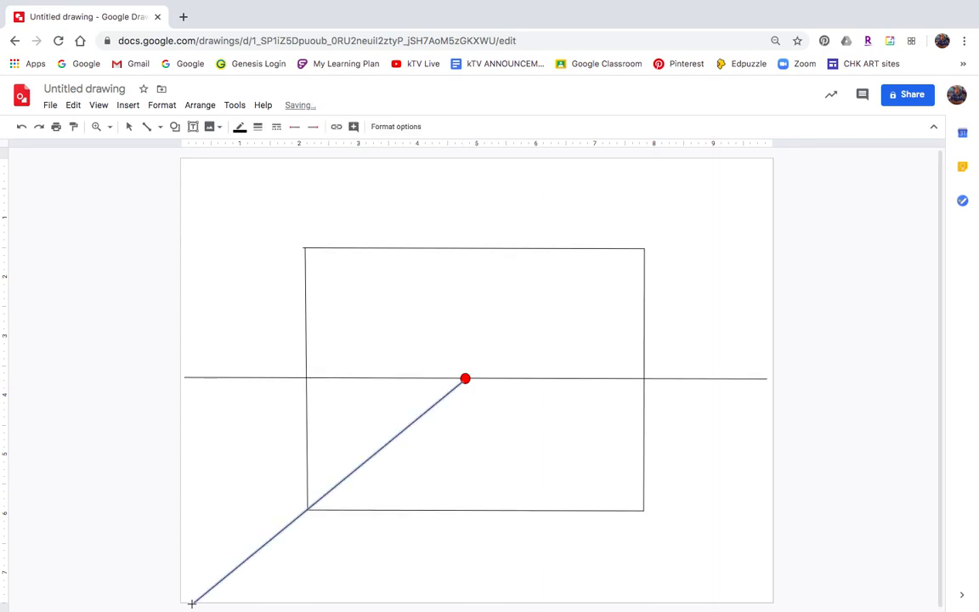
left_click_drag(465, 379, 200, 159)
left_click_drag(465, 378, 765, 159)
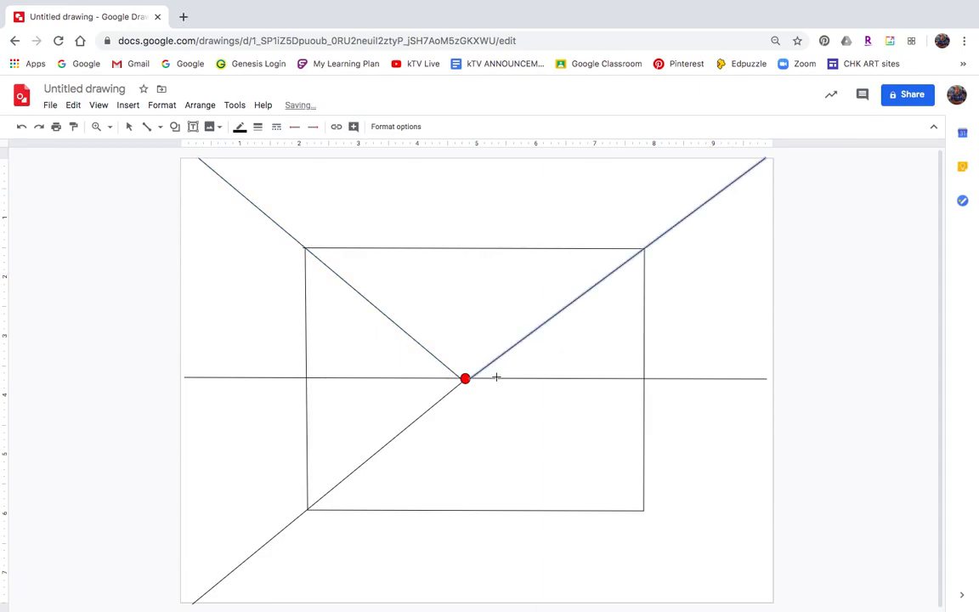
mouse_move(465, 378)
left_mouse_down()
mouse_move(656, 485)
mouse_move(682, 538)
mouse_move(773, 597)
mouse_move(767, 605)
left_mouse_up()
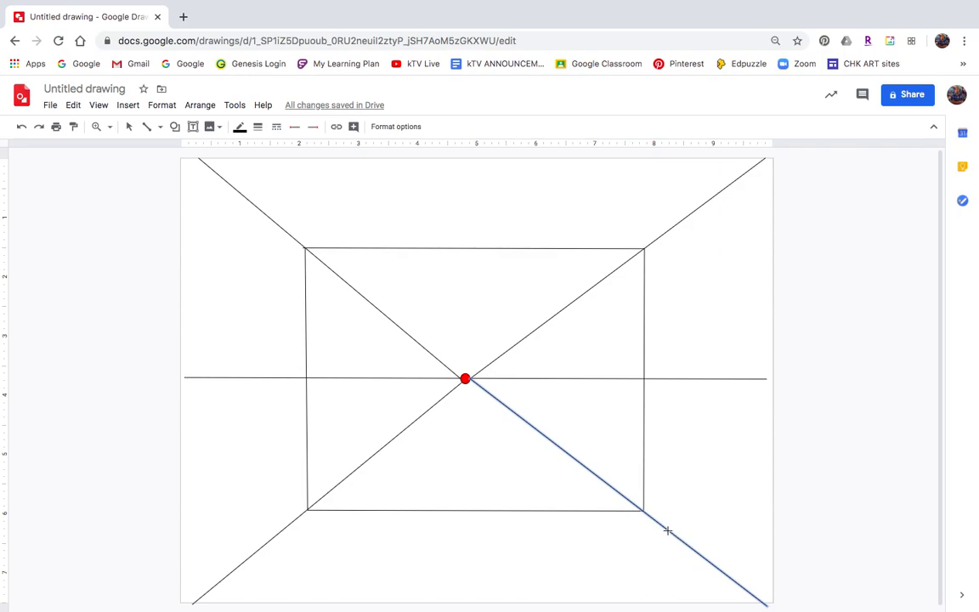
left_click_drag(670, 530, 666, 307)
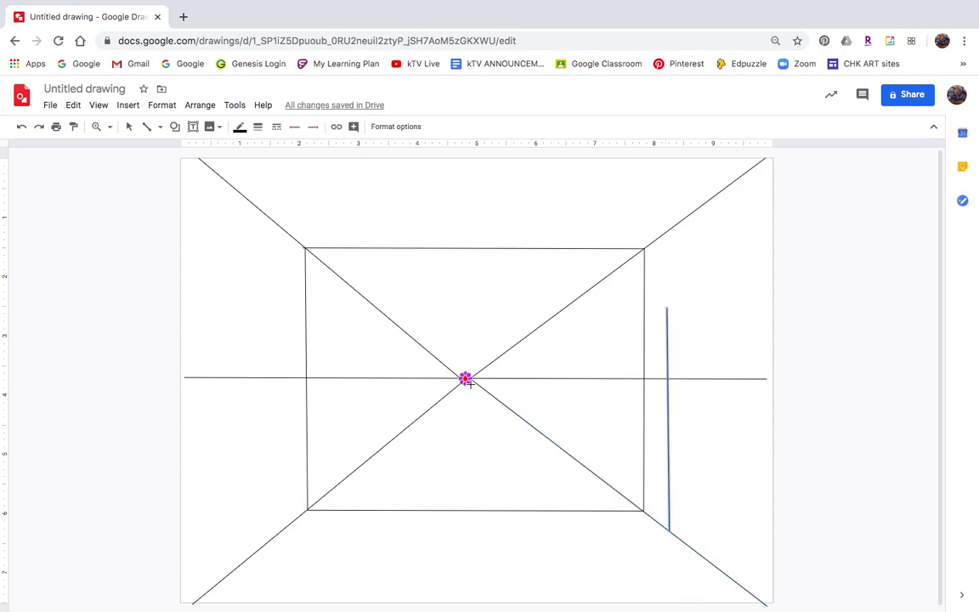
Draw the right window's top and outer edges, then a vertical window edge on the left wall.
left_click_drag(465, 378, 720, 286)
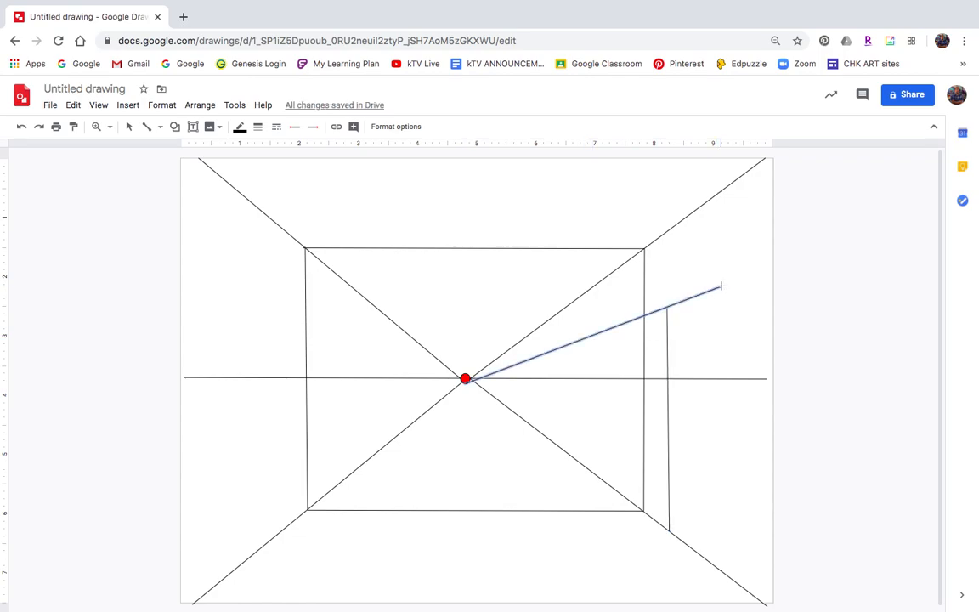
left_click_drag(721, 286, 731, 578)
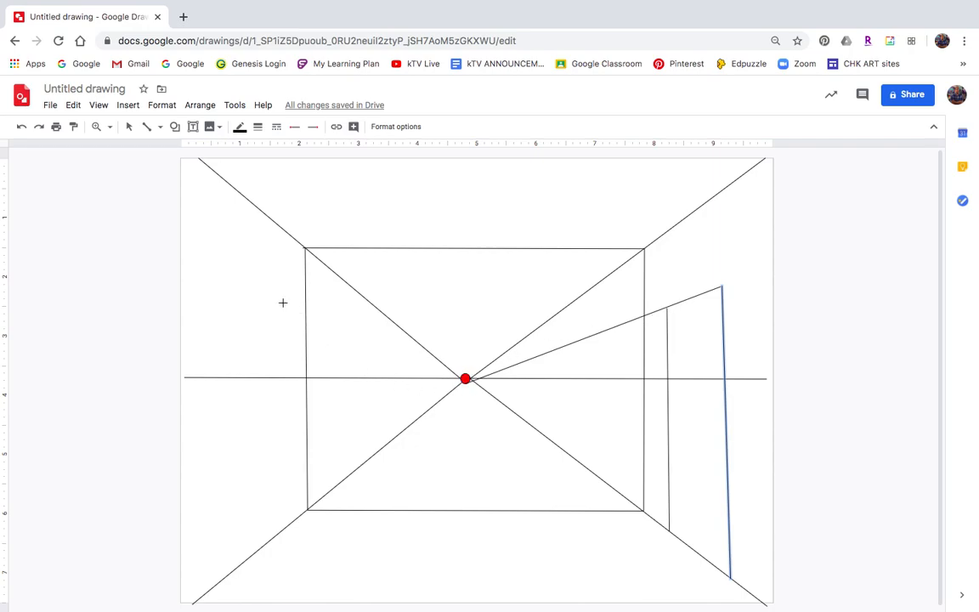
left_click_drag(283, 303, 281, 442)
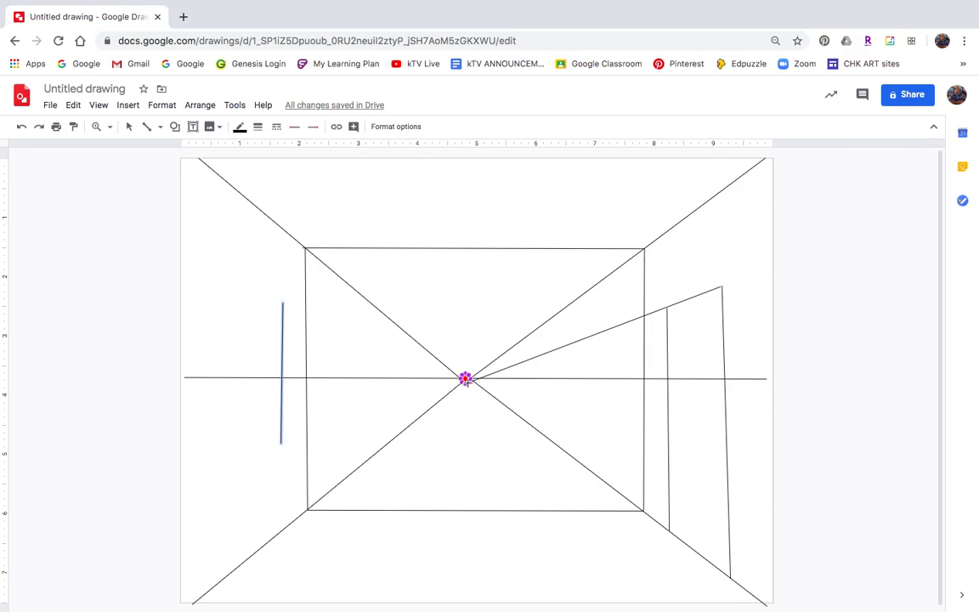
Draw the left window's top and bottom edges from the vanishing point and its outer vertical edge.
left_click_drag(465, 378, 238, 283)
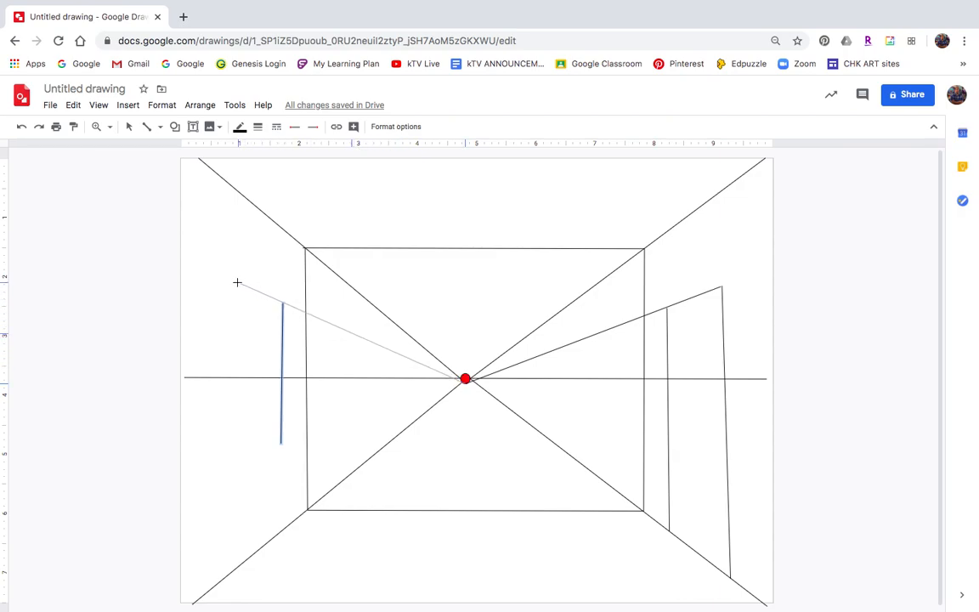
left_click_drag(237, 283, 237, 282)
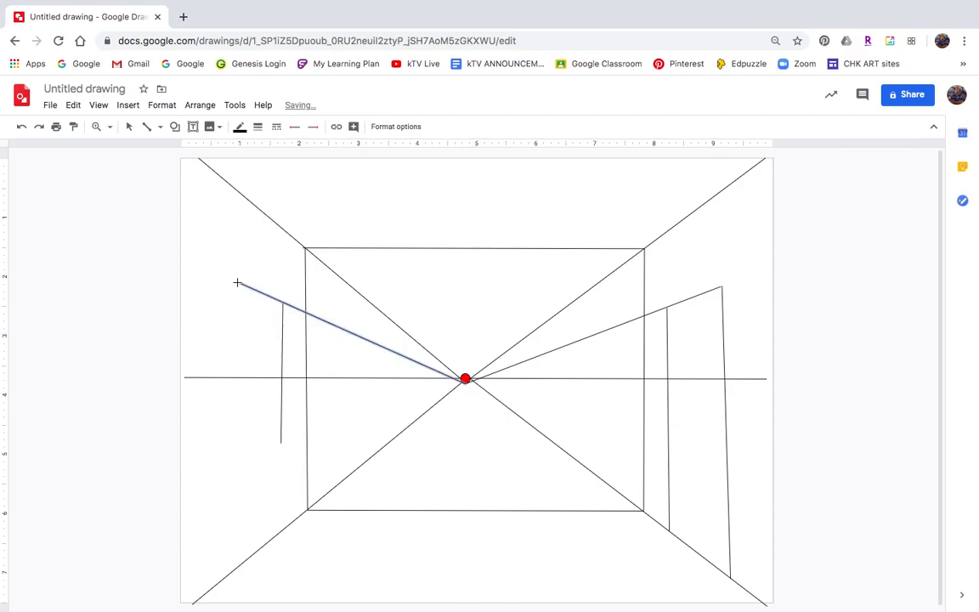
left_click_drag(465, 379, 234, 456)
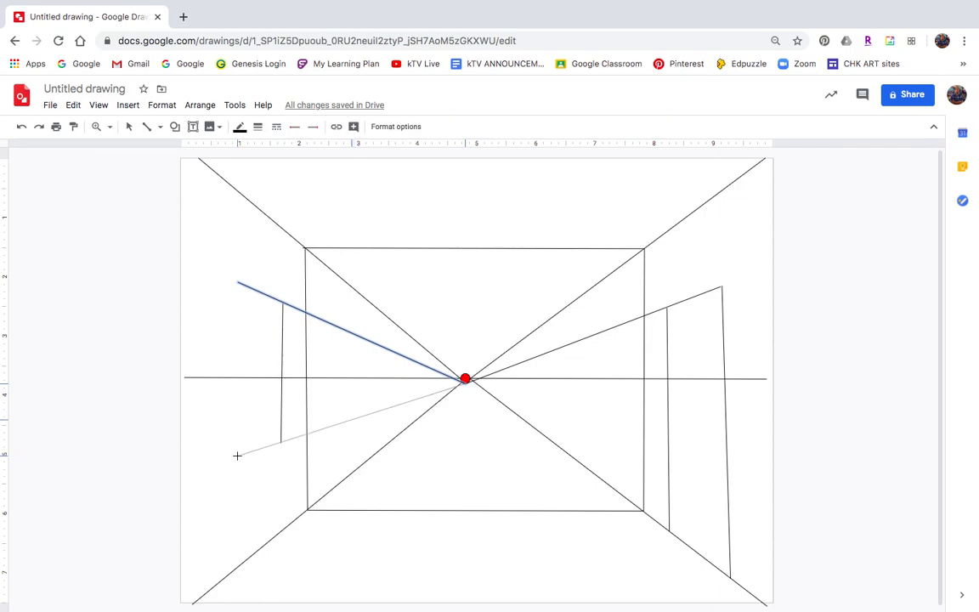
left_click_drag(237, 456, 237, 455)
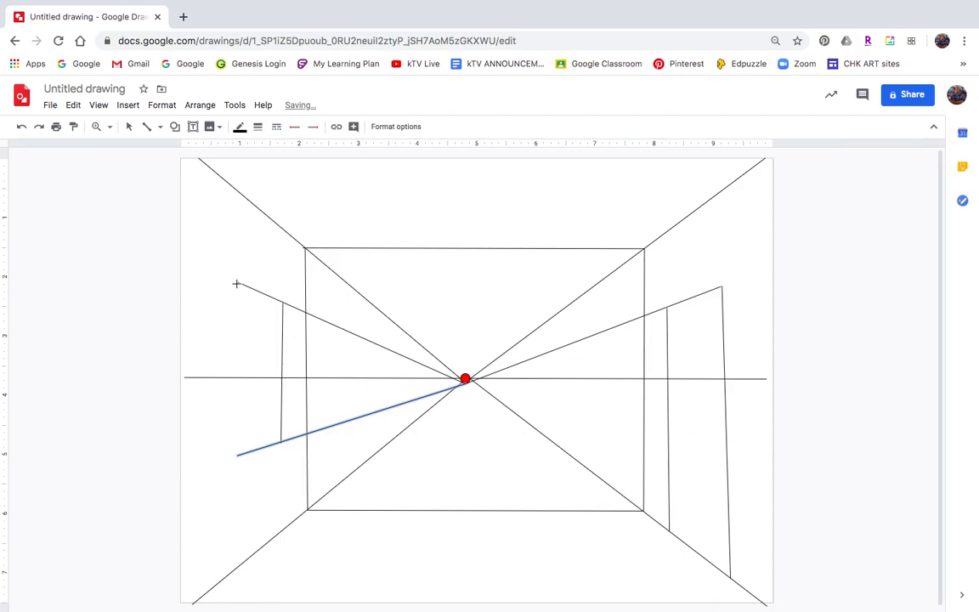
left_click_drag(239, 282, 234, 458)
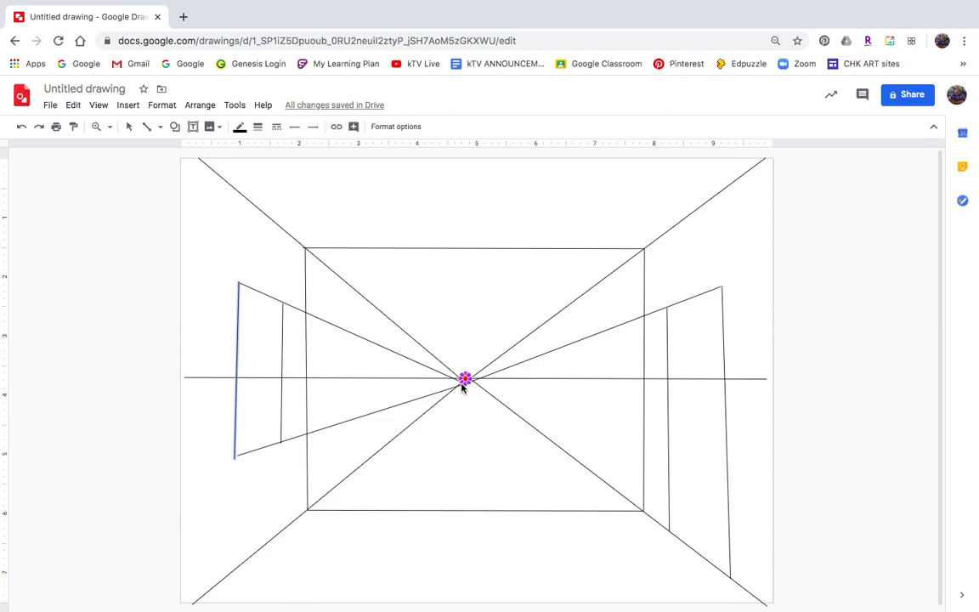
Fan seven floorboard lines from the vanishing point to the bottom edge, deleting one misplaced line.
left_click_drag(464, 380, 264, 604)
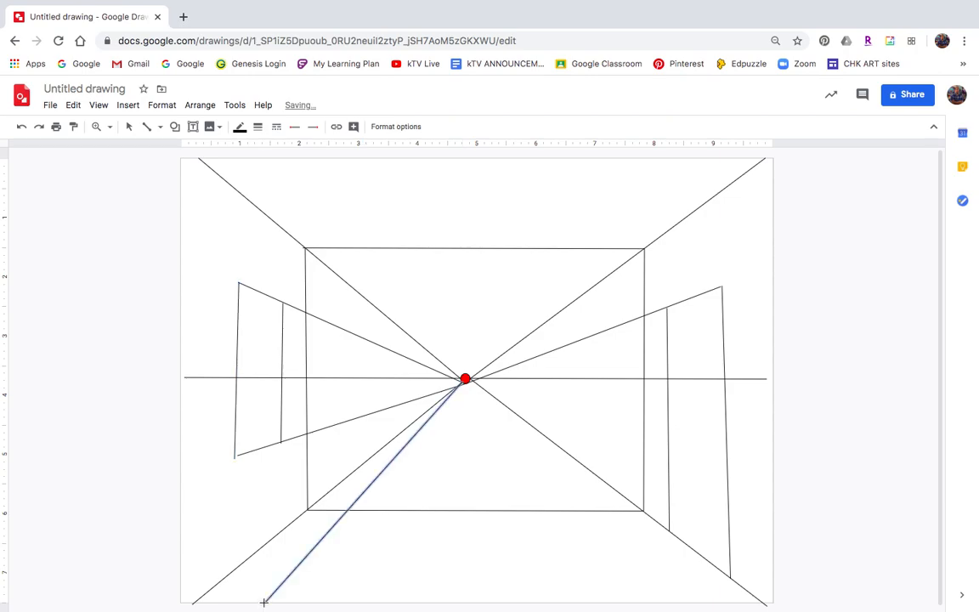
left_click_drag(459, 390, 337, 601)
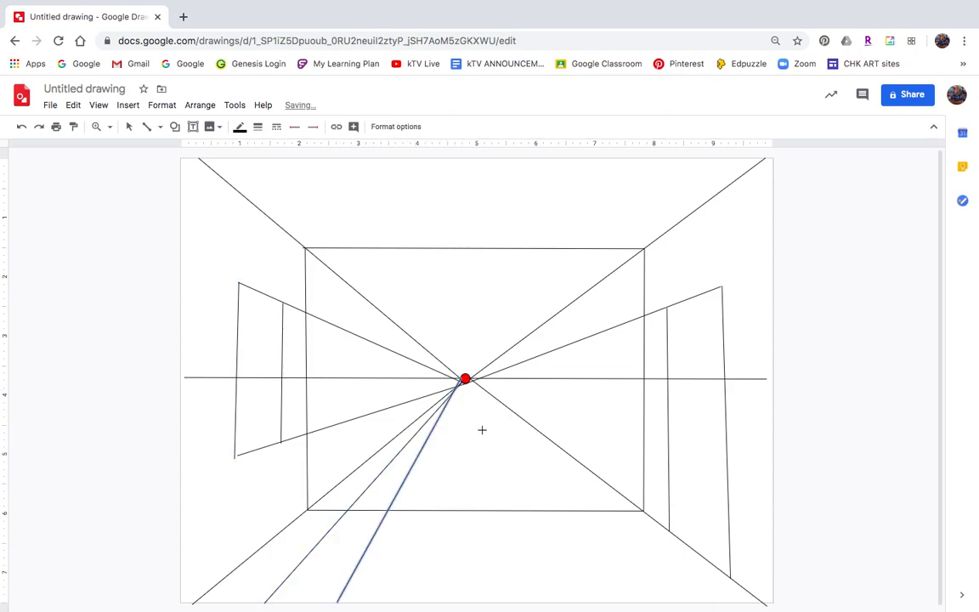
left_click_drag(465, 378, 429, 601)
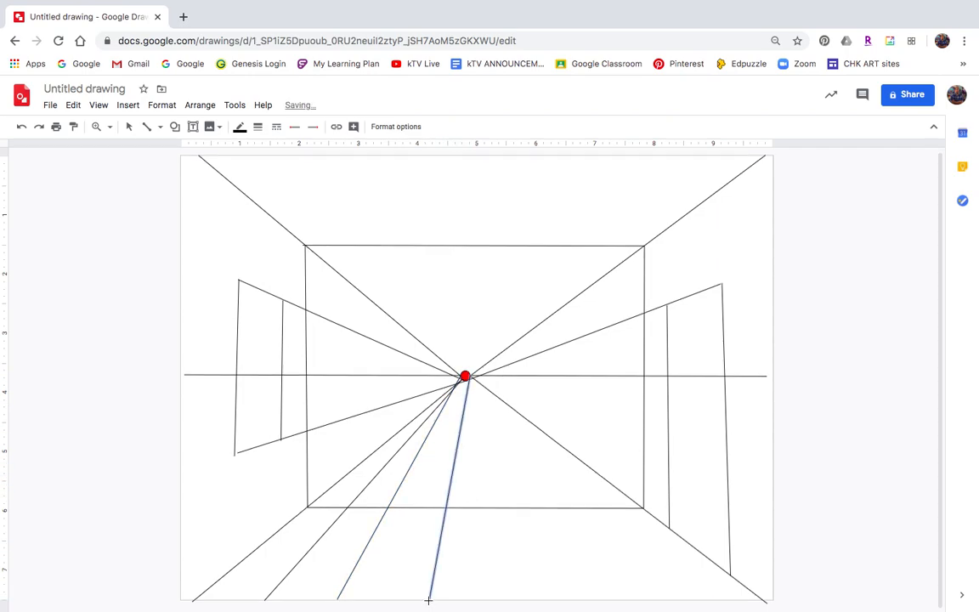
key("Delete")
left_click(465, 376)
mouse_move(465, 376)
left_mouse_down()
mouse_move(457, 492)
mouse_move(427, 599)
left_mouse_up()
left_click(465, 375)
left_click_drag(465, 376, 526, 600)
mouse_move(465, 376)
left_mouse_down()
mouse_move(608, 553)
mouse_move(608, 601)
left_mouse_up()
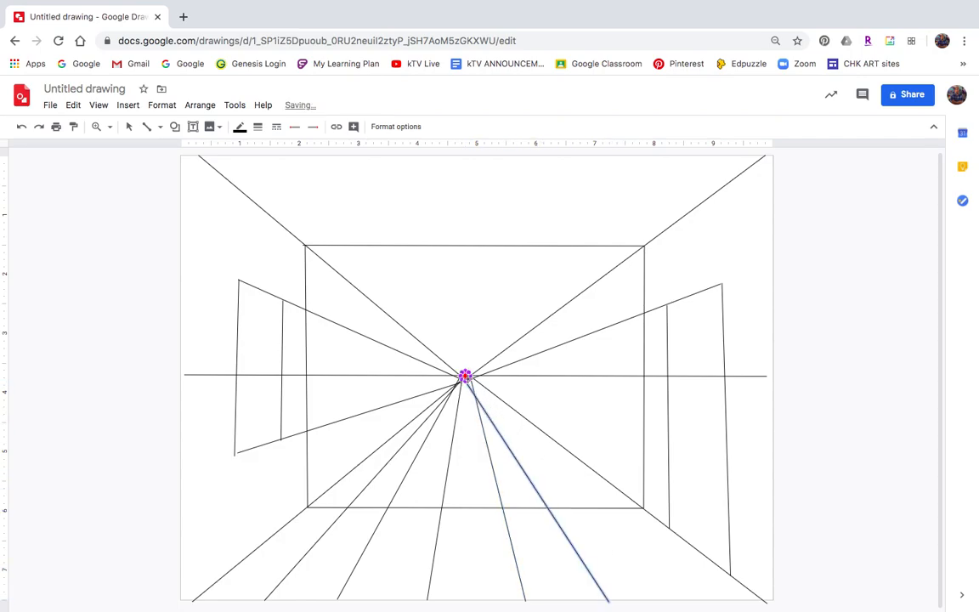
mouse_move(465, 376)
left_mouse_down()
mouse_move(552, 483)
mouse_move(693, 601)
left_mouse_up()
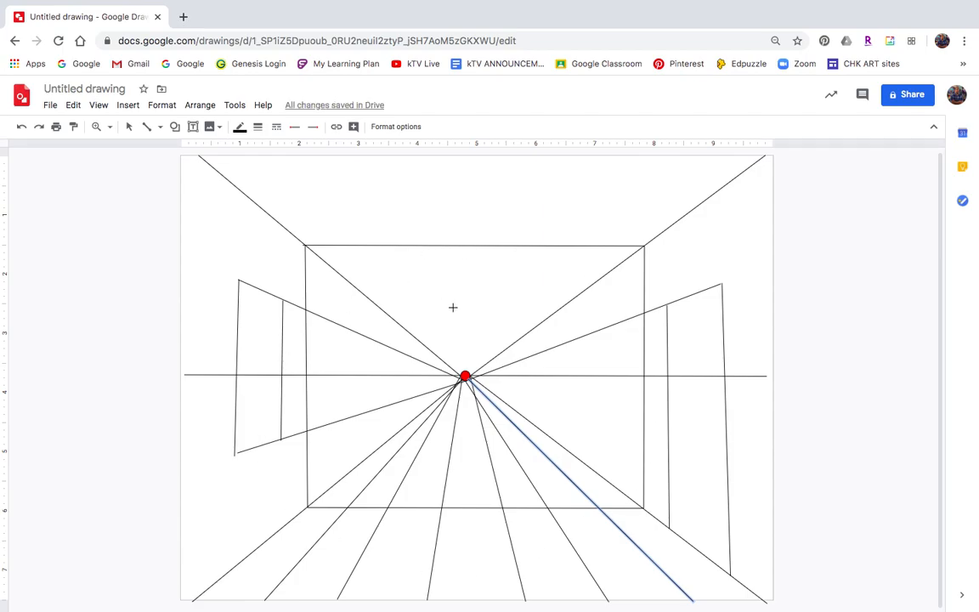
Select every line and change its border colour to light grey, then deselect.
left_click(129, 128)
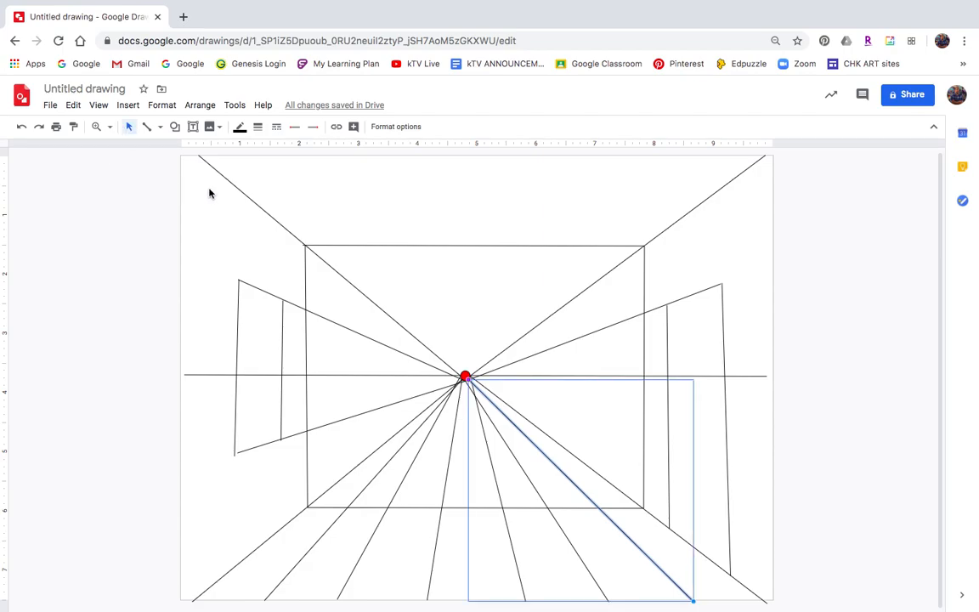
mouse_move(199, 171)
left_mouse_down()
mouse_move(402, 402)
mouse_move(643, 538)
mouse_move(758, 589)
left_mouse_up()
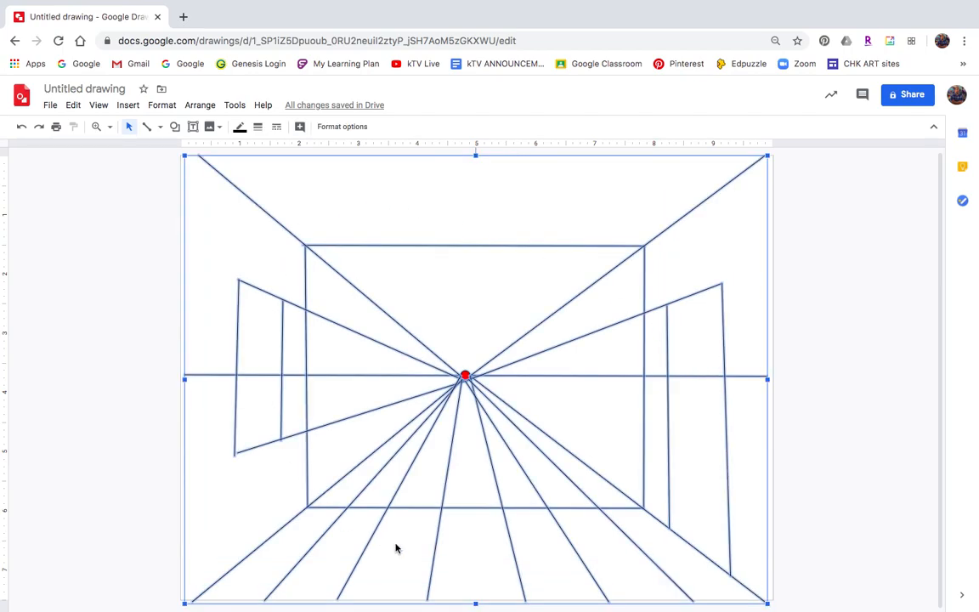
left_click(241, 129)
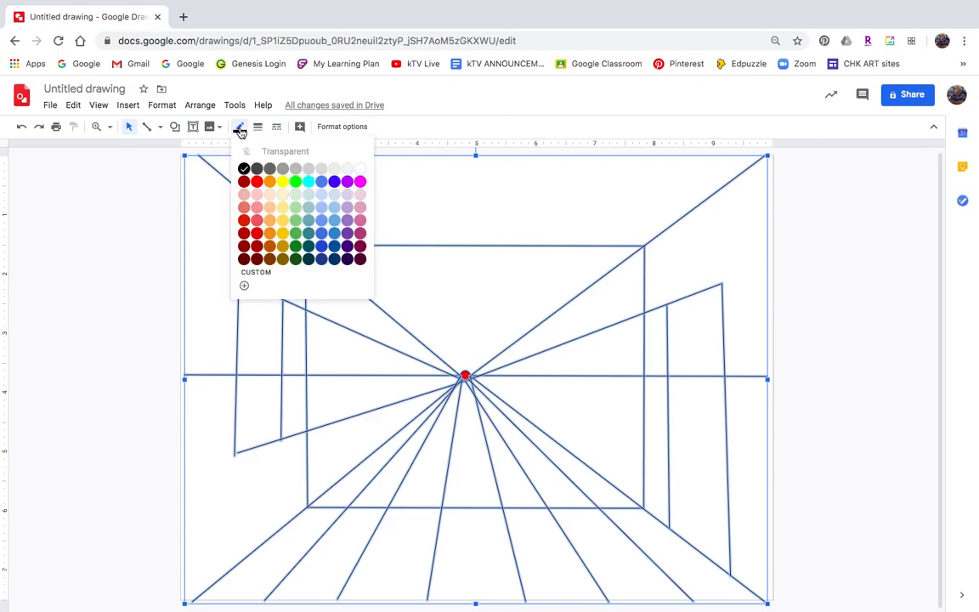
left_click(310, 170)
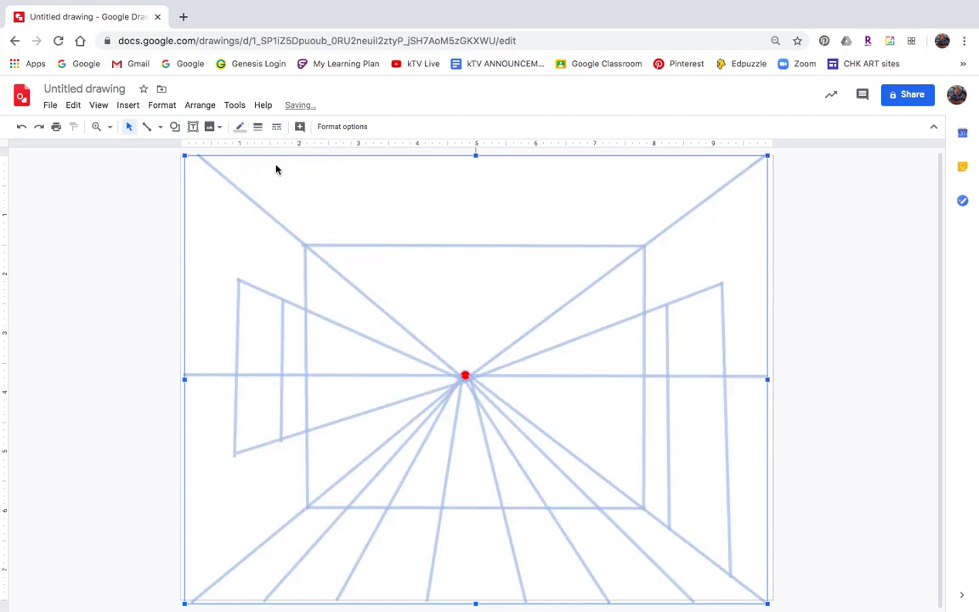
left_click(131, 128)
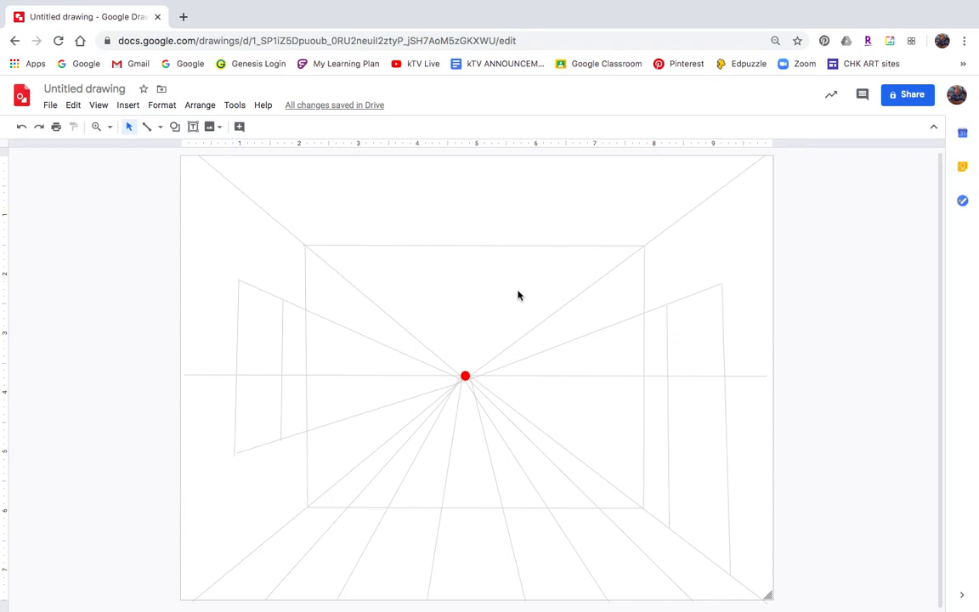
Remove a stray diagonal and start tracing the back wall's left edge in dark line.
left_click(147, 127)
left_click_drag(307, 509, 366, 568)
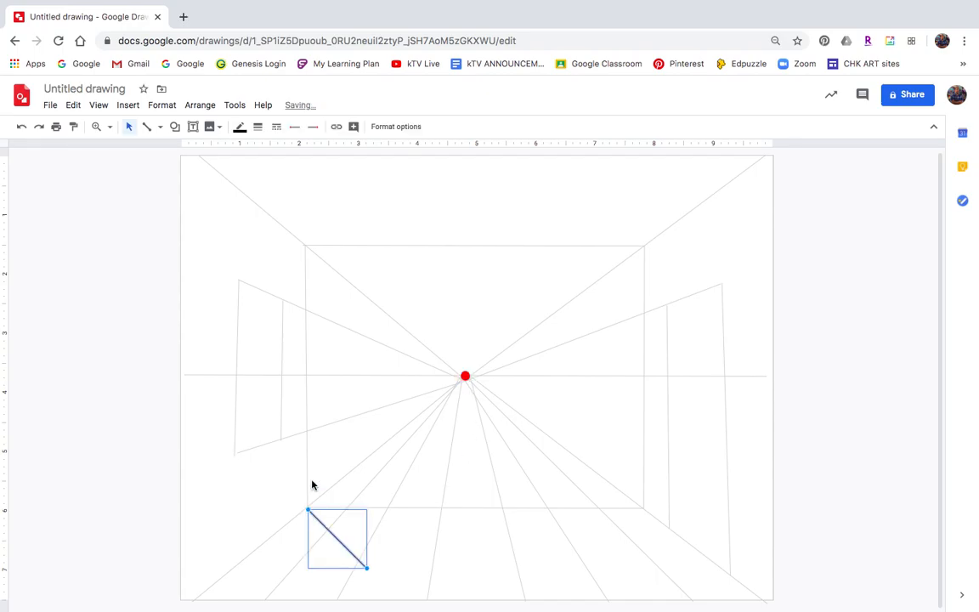
key("Delete")
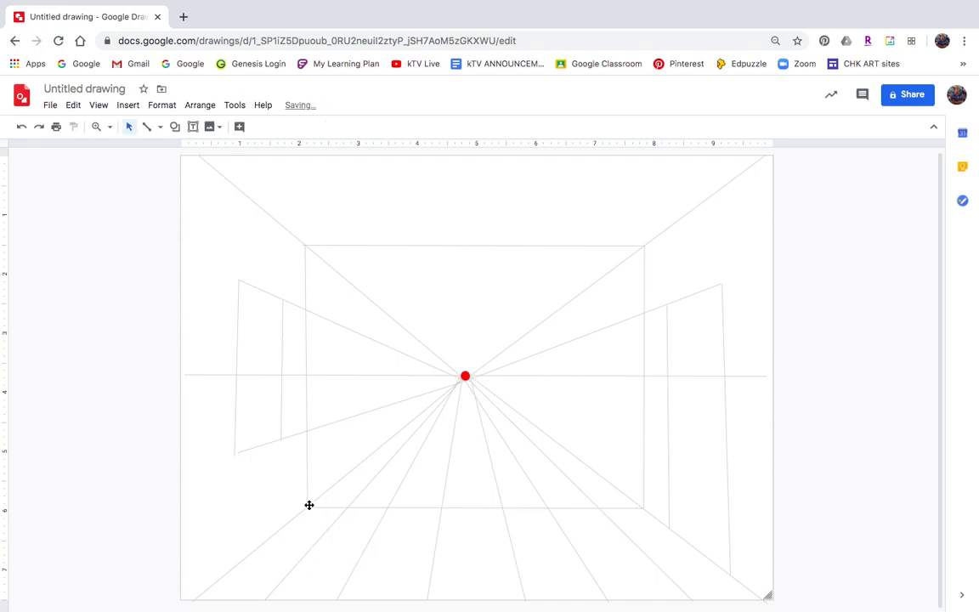
left_click(146, 127)
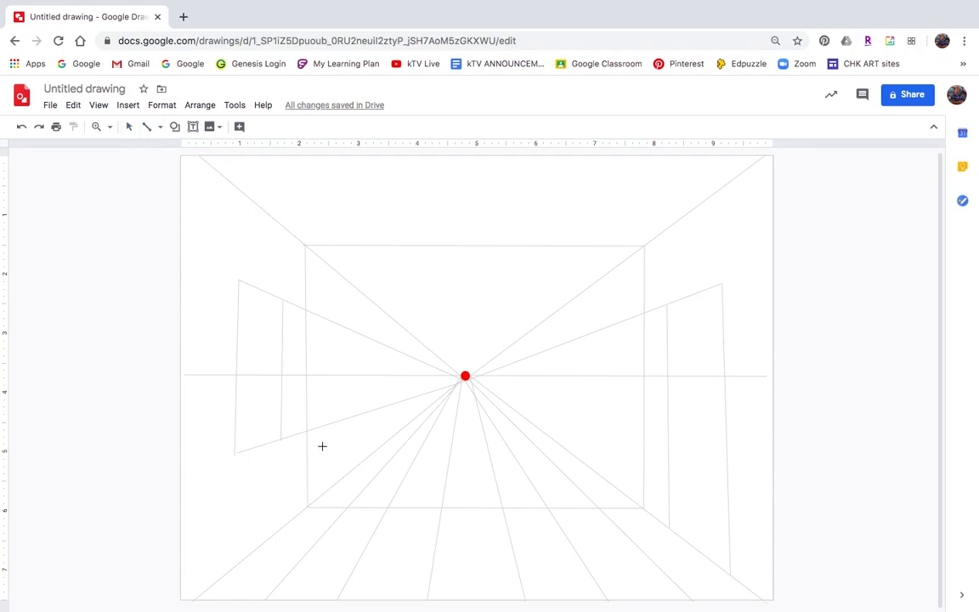
mouse_move(307, 508)
left_mouse_down()
mouse_move(294, 242)
mouse_move(524, 242)
mouse_move(612, 256)
mouse_move(646, 243)
mouse_move(643, 508)
mouse_move(308, 507)
left_mouse_up()
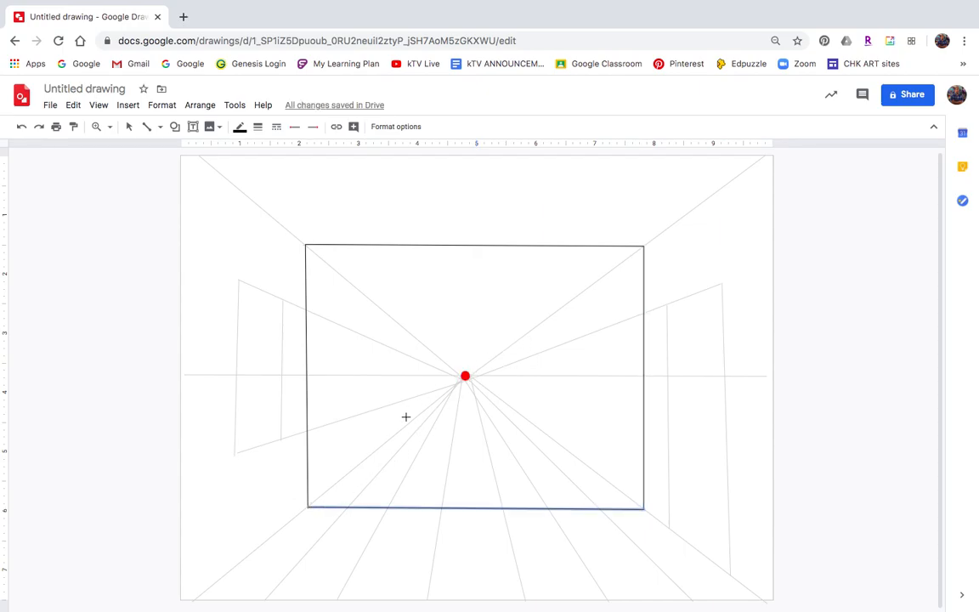
Draw dark lines from all four back-wall corners to the page corners and trace the right window's inner edge.
left_click_drag(308, 508, 194, 601)
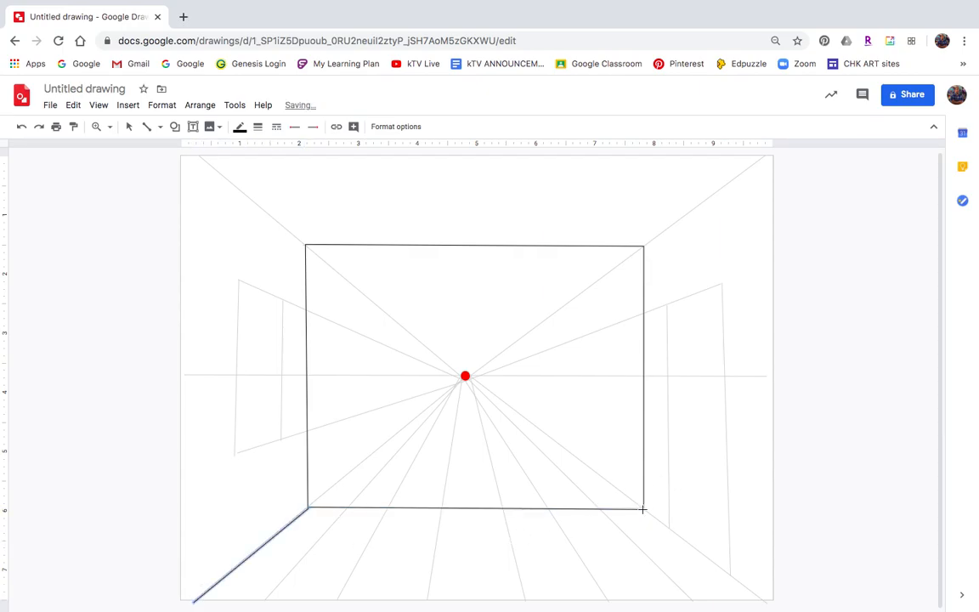
left_click_drag(644, 508, 763, 600)
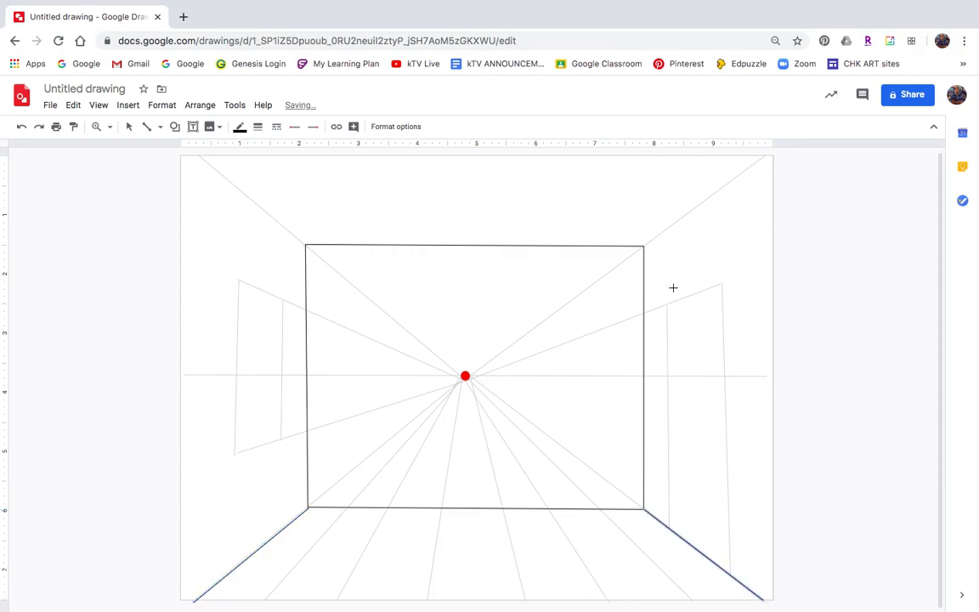
left_click_drag(644, 246, 766, 154)
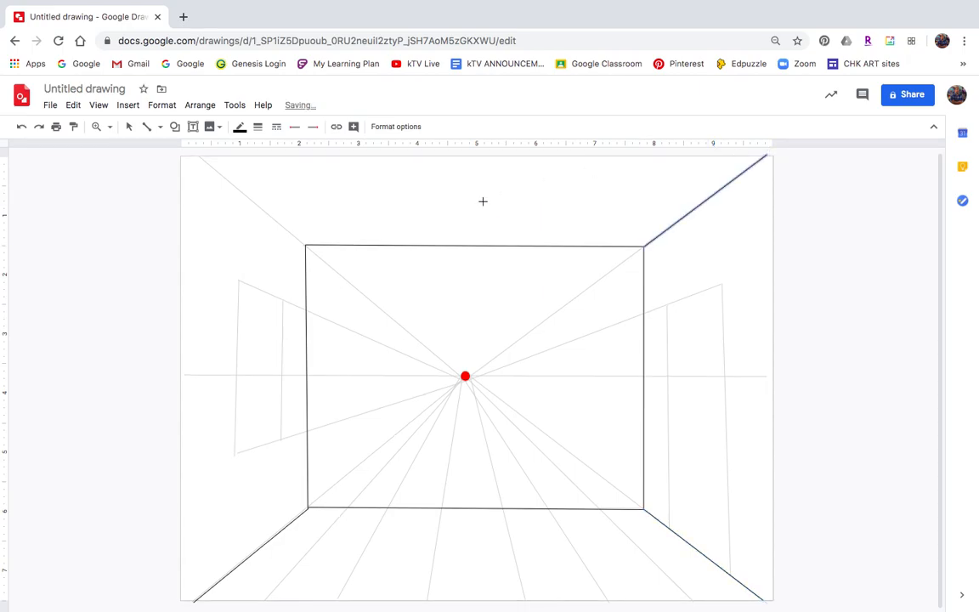
left_click_drag(306, 245, 200, 158)
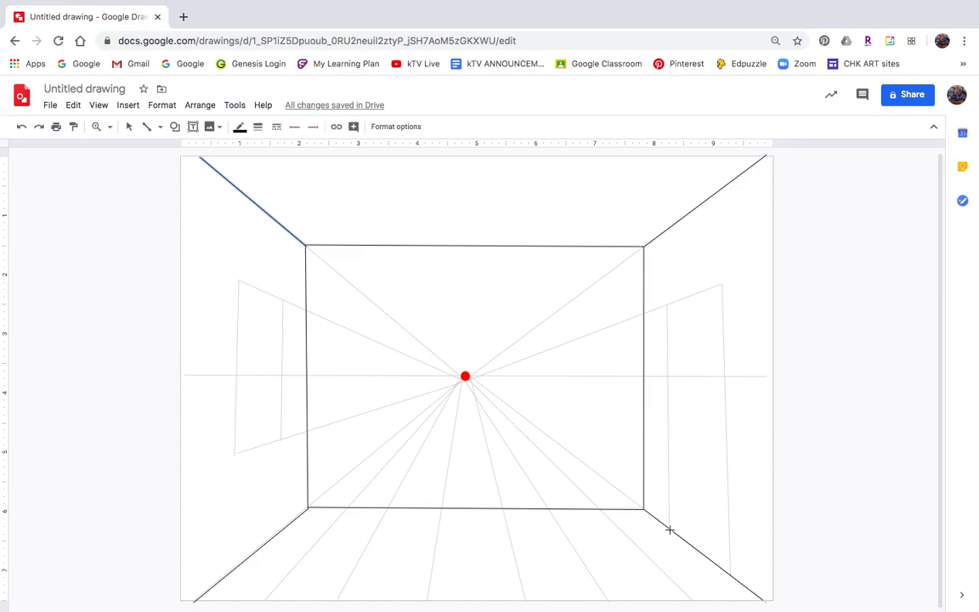
mouse_move(670, 530)
left_mouse_down()
mouse_move(681, 375)
mouse_move(667, 305)
mouse_move(721, 283)
mouse_move(727, 572)
left_mouse_up()
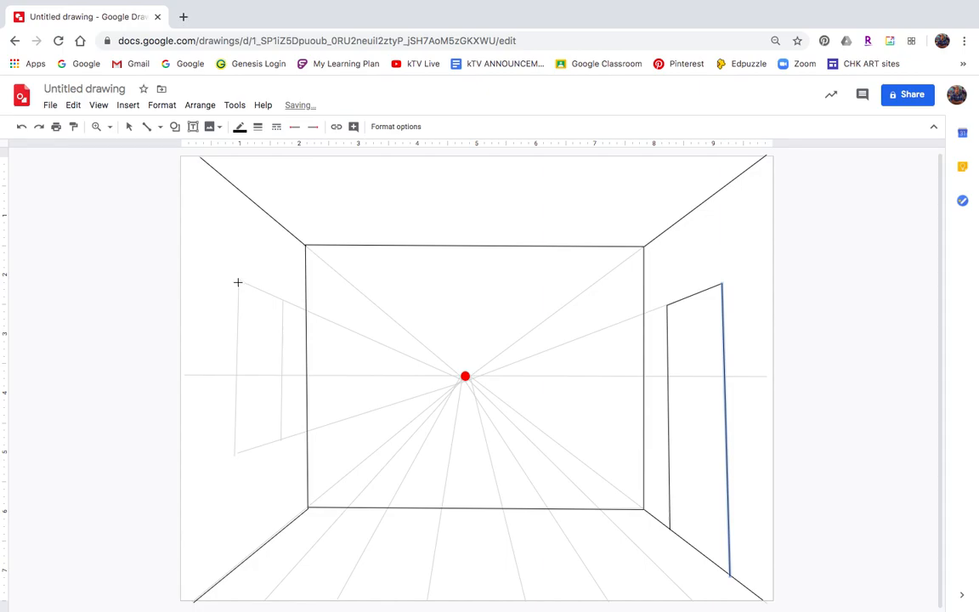
Trace the left window's outer edge and draw the first dark floorboard line.
mouse_move(238, 280)
left_mouse_down()
mouse_move(229, 459)
mouse_move(281, 440)
mouse_move(282, 273)
mouse_move(283, 302)
mouse_move(240, 281)
left_mouse_up()
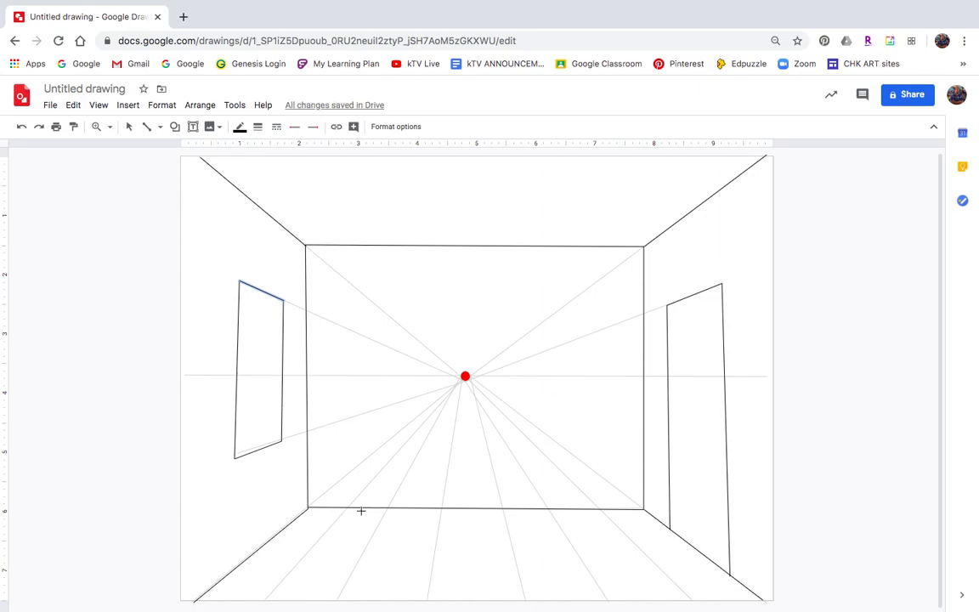
left_click_drag(347, 507, 266, 600)
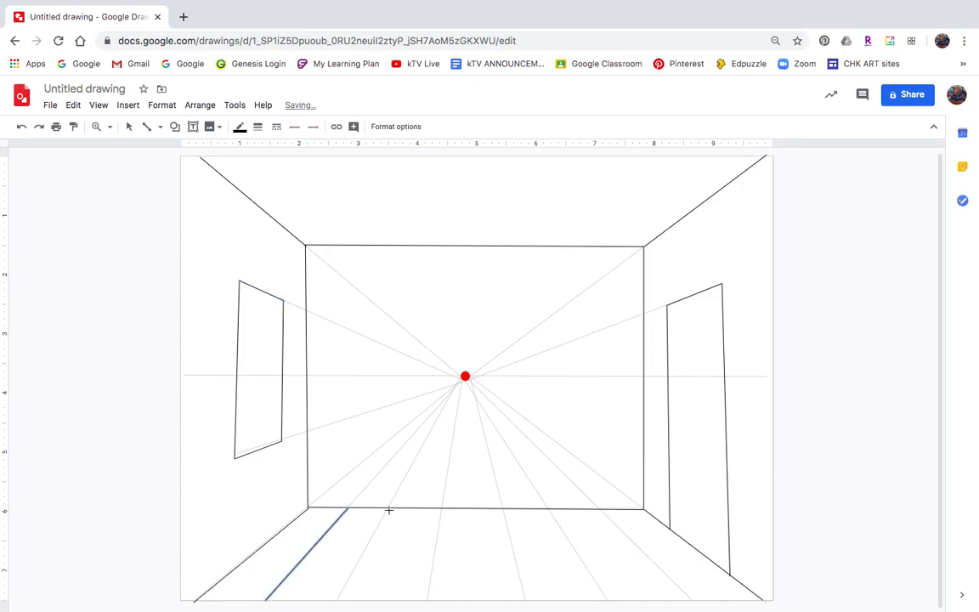
Trace five more floorboard lines along the guides and delete the extra one on the right.
left_click_drag(387, 508, 340, 600)
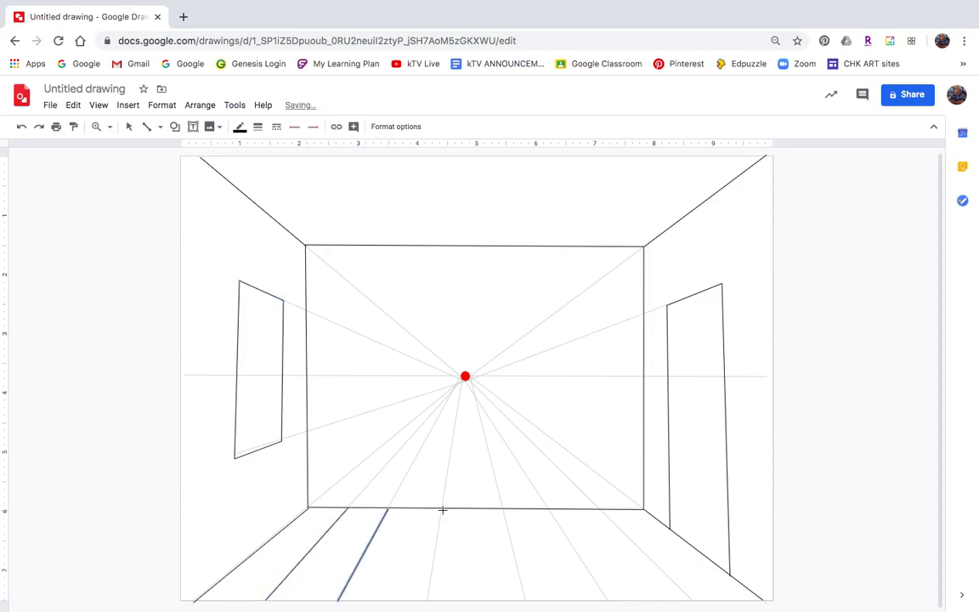
left_click_drag(442, 508, 426, 600)
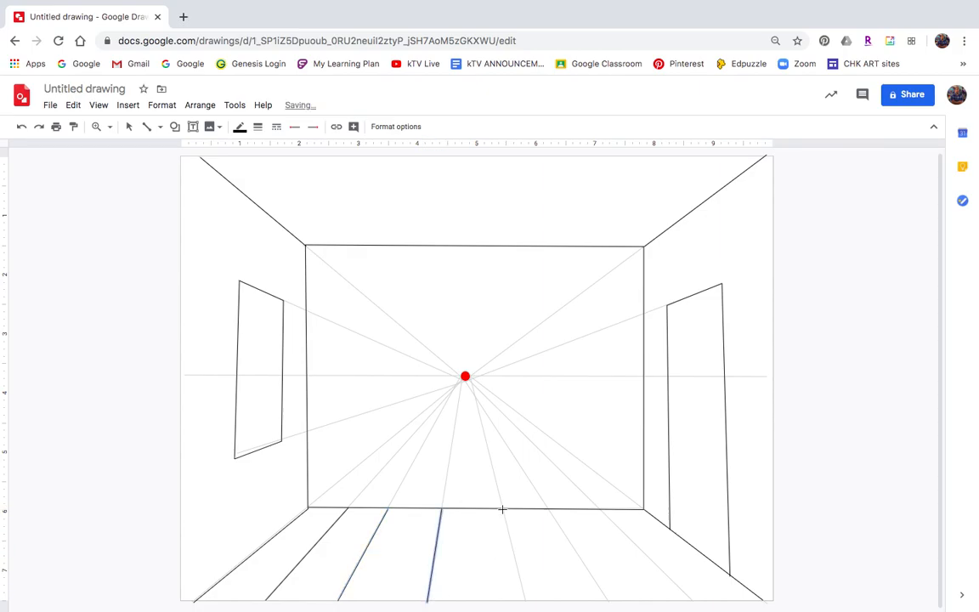
left_click_drag(503, 508, 525, 601)
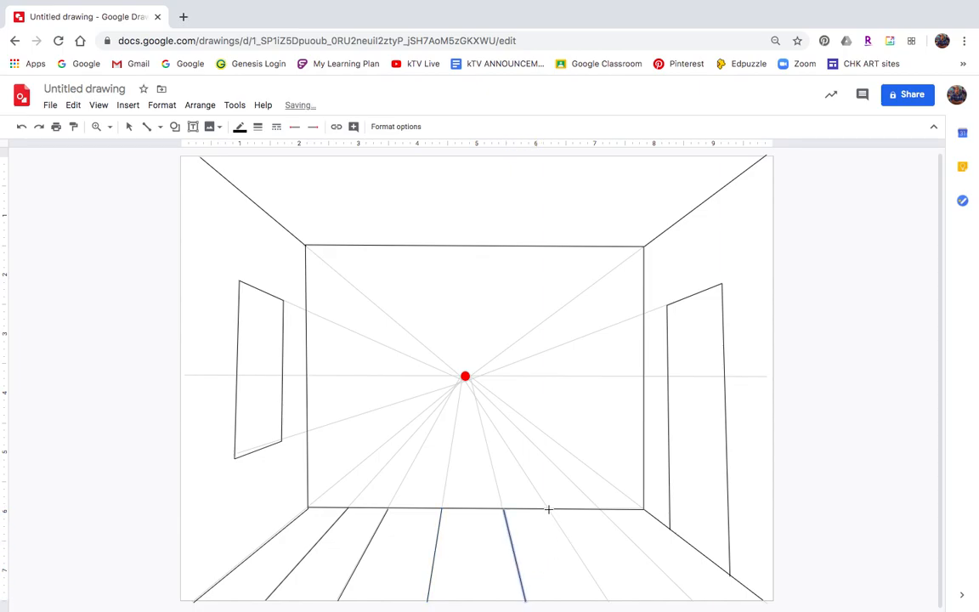
left_click_drag(548, 510, 610, 601)
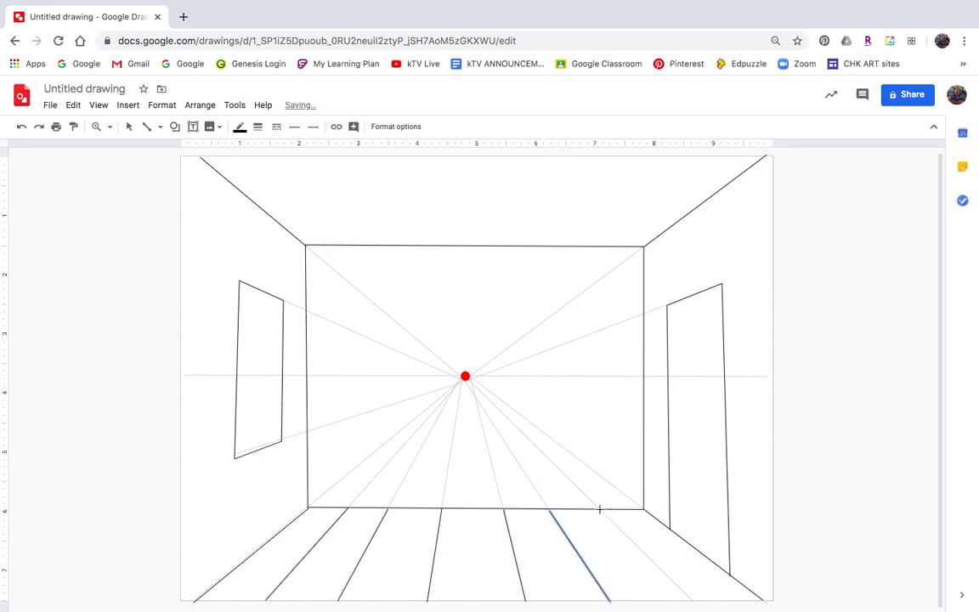
left_click_drag(600, 510, 692, 602)
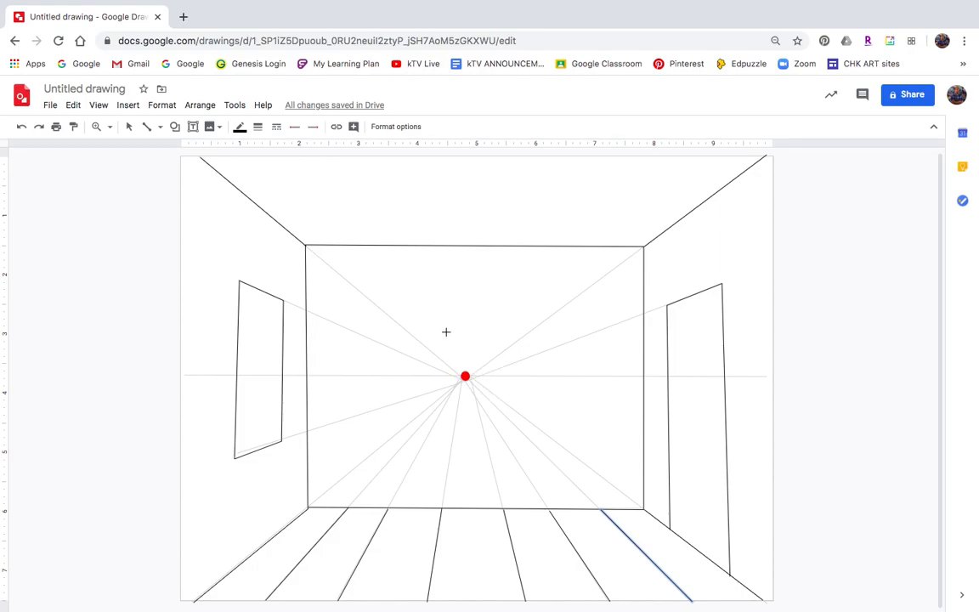
left_click(130, 126)
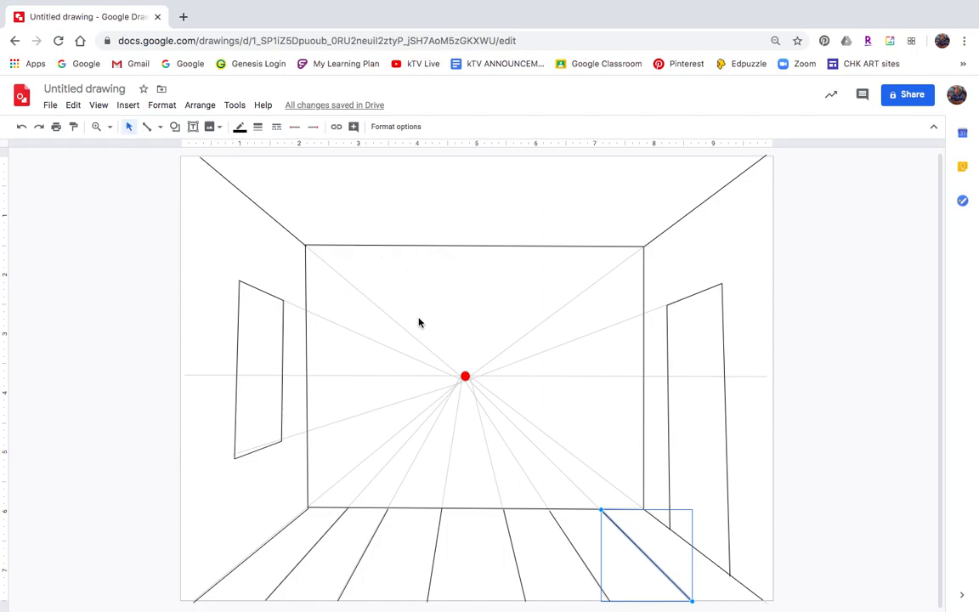
key("Delete")
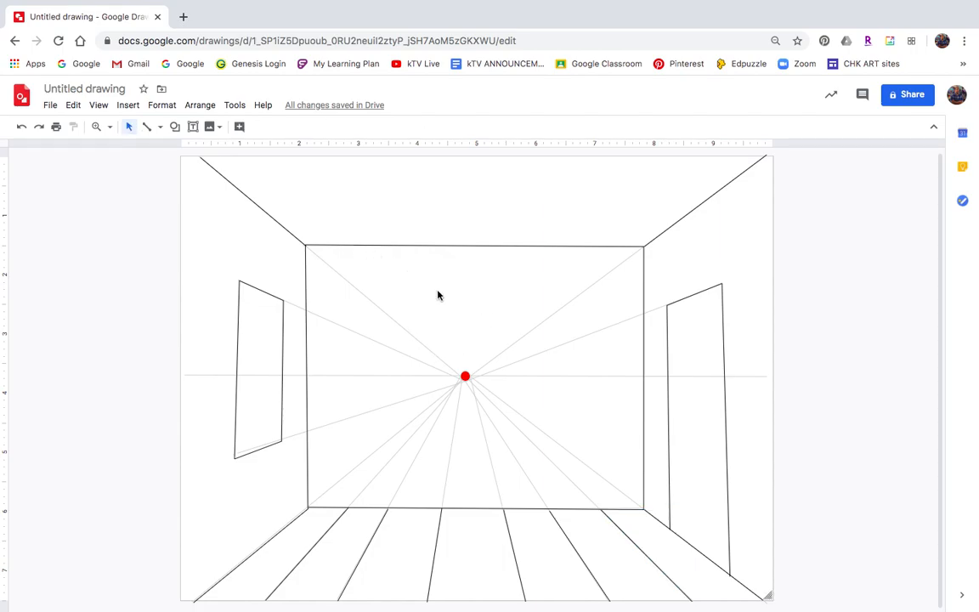
Delete the gray perspective guide lines and red vanishing point, keeping the dark room outline.
left_click_drag(407, 299, 524, 436)
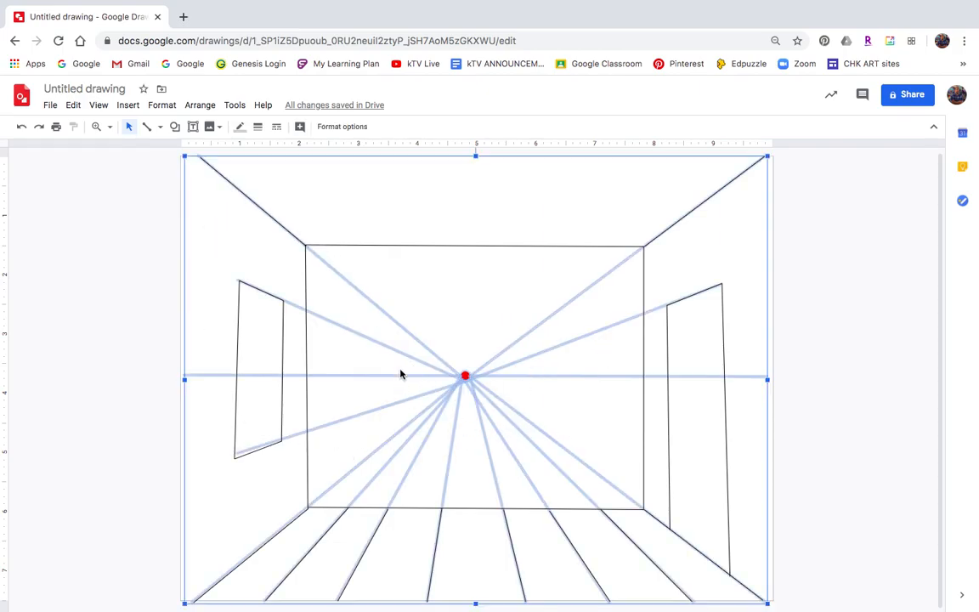
left_click(494, 325)
left_click_drag(419, 324, 520, 419)
key("Delete")
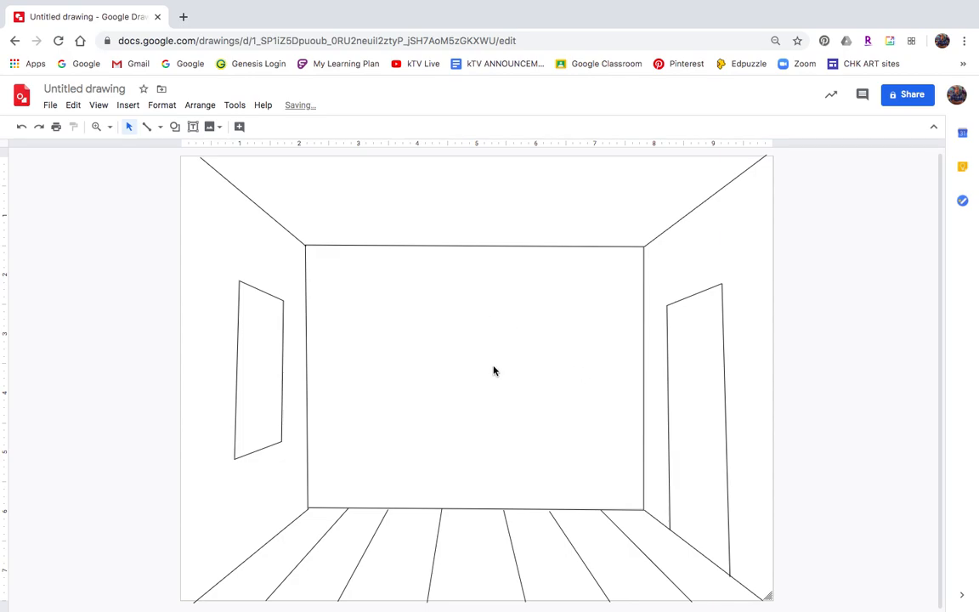